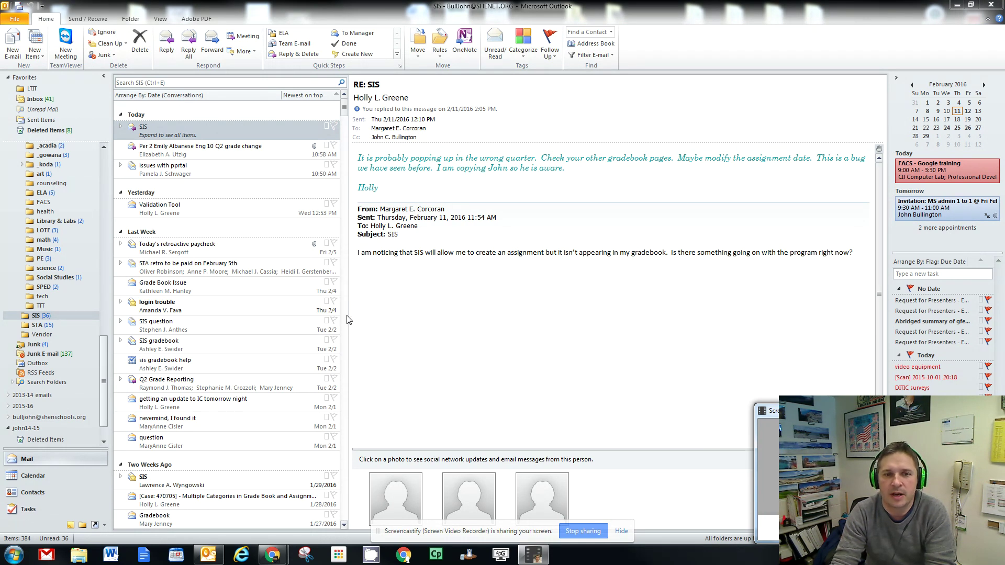
- Collapse the Today, Yesterday, Last Week, Two Weeks Ago, Three Weeks Ago, Last Month and Older groups
click(121, 232)
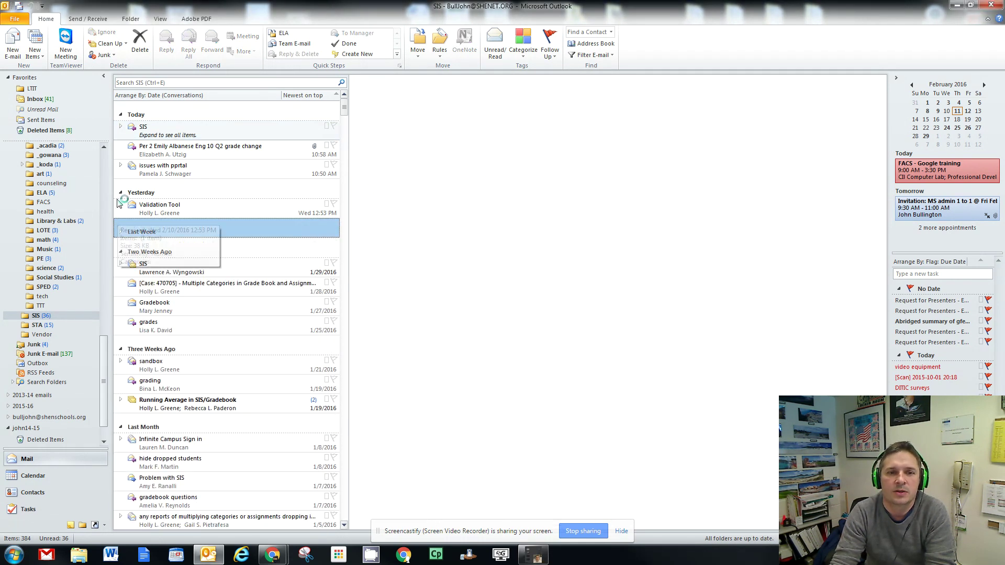
click(121, 192)
click(120, 114)
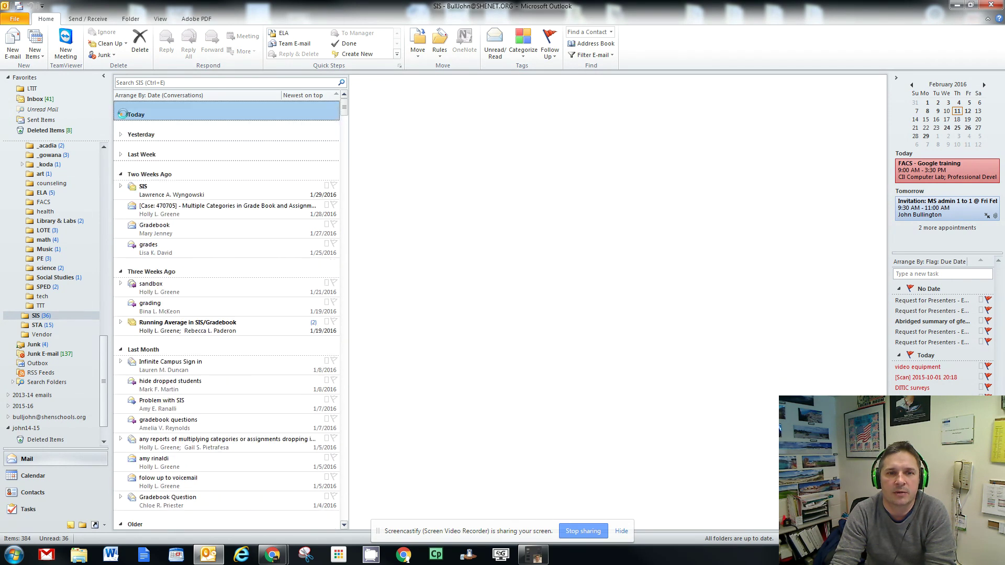
click(121, 174)
click(120, 194)
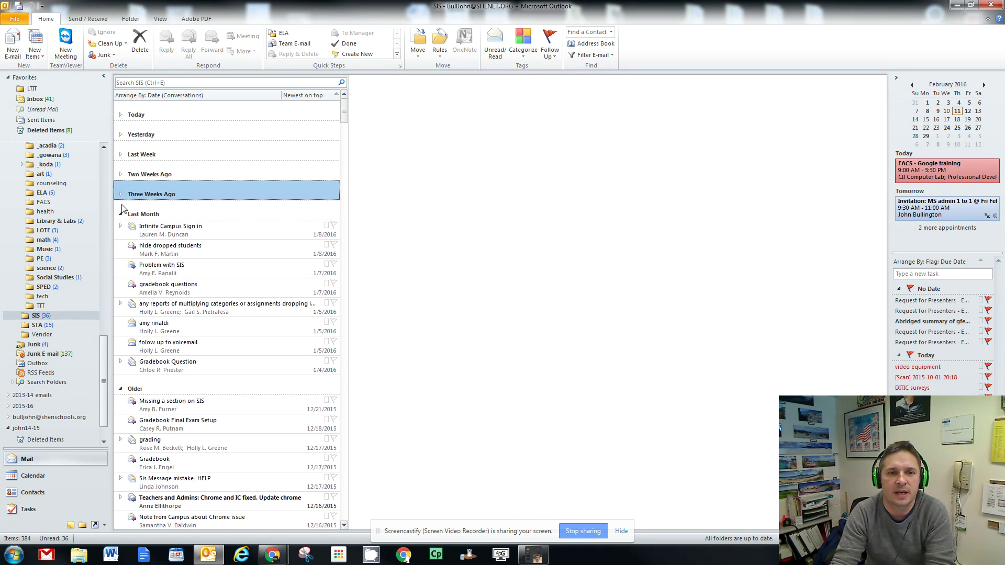
click(121, 214)
click(120, 234)
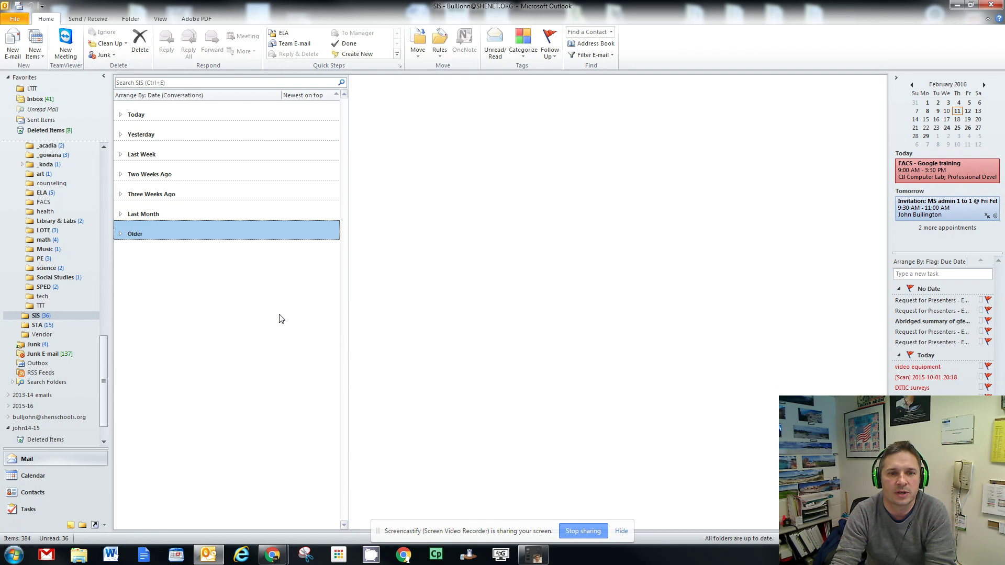
right_click(141, 238)
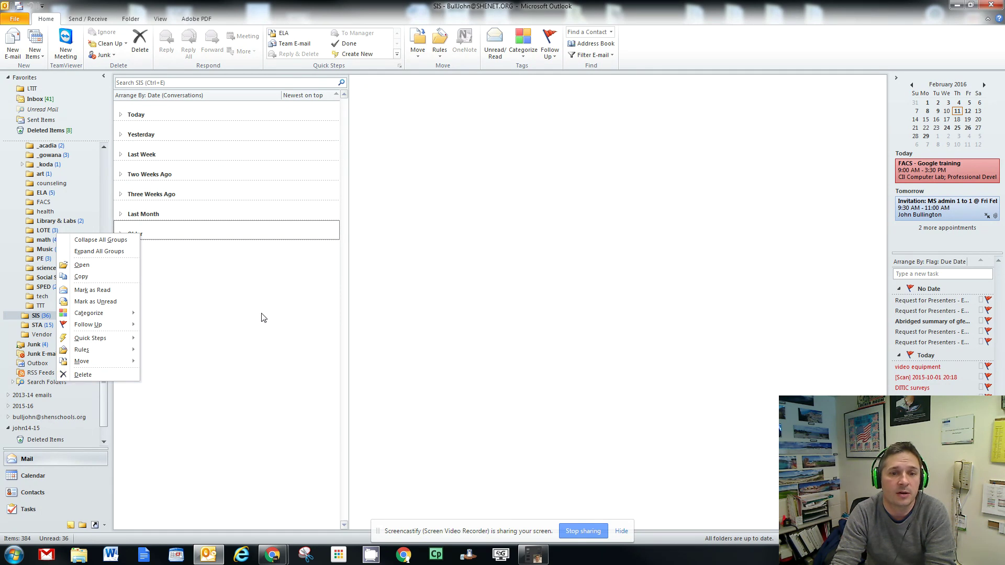
click(227, 280)
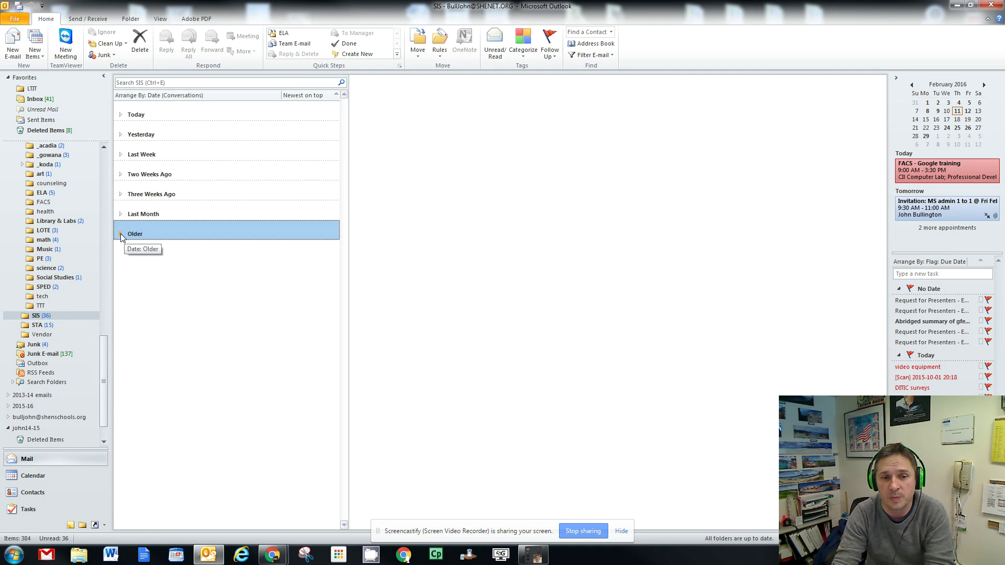
- Expand the Older group and show the 12/17/2015 'RE: grading' message in the Reading Pane
click(121, 235)
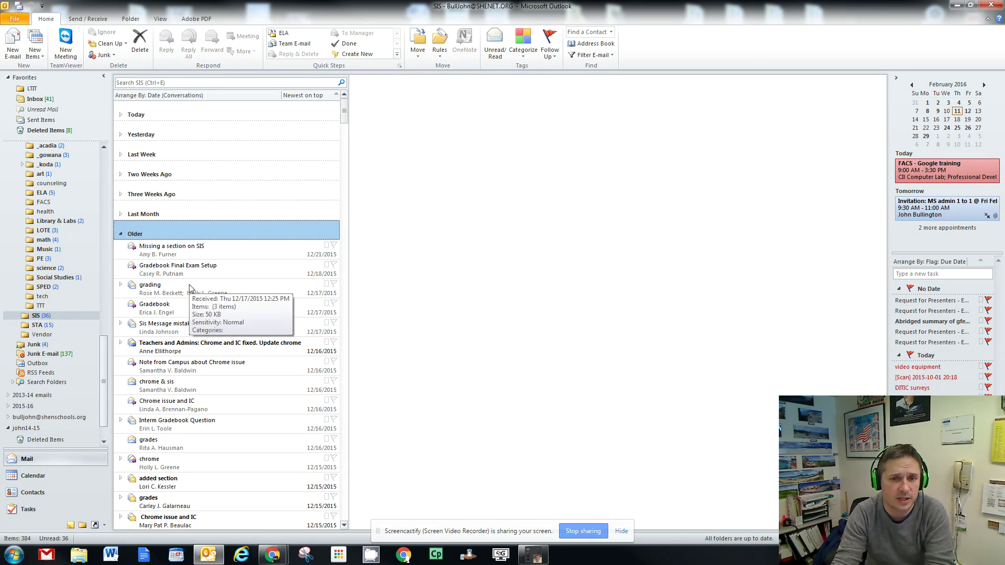
click(153, 292)
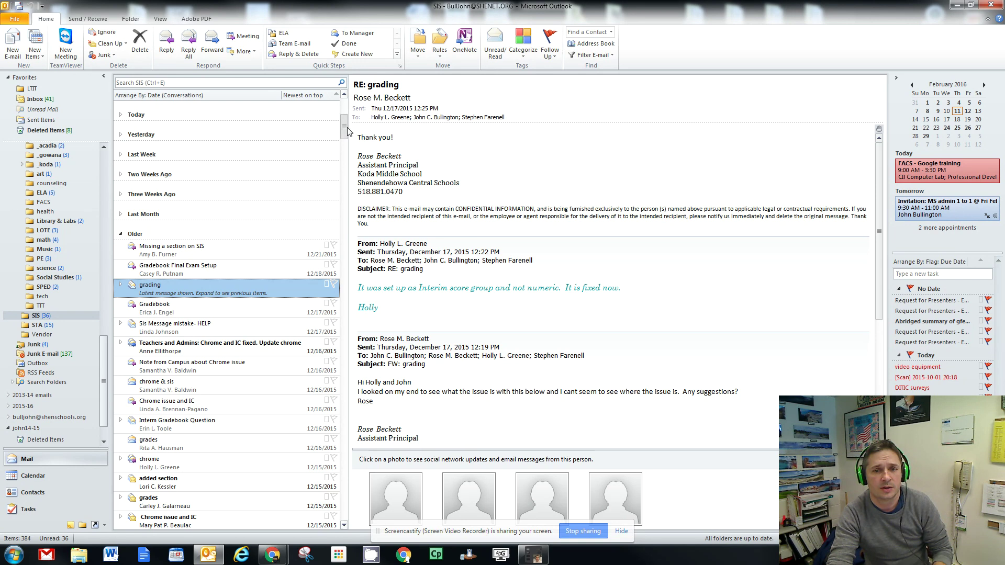
scroll(359, 359, down, 10)
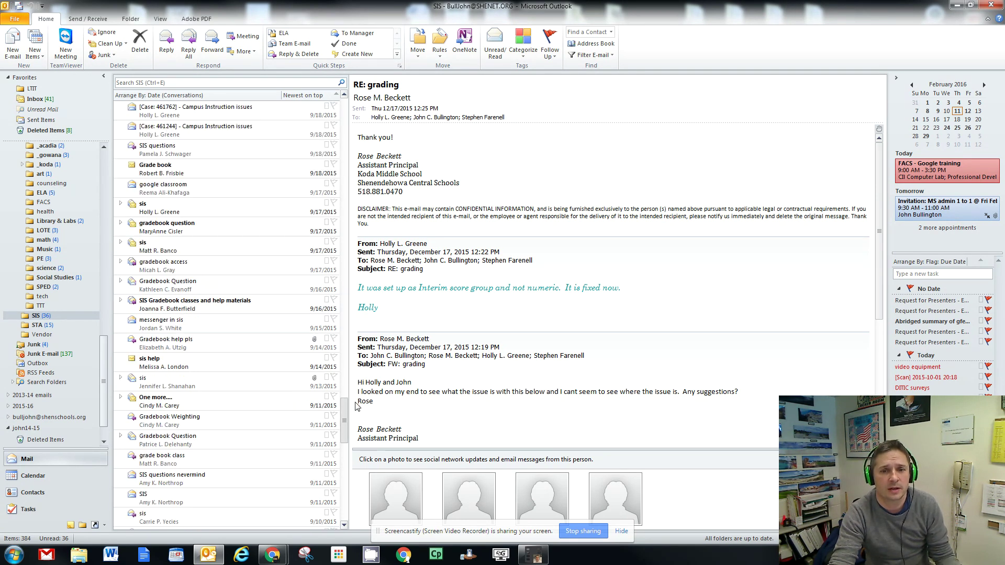
- Select the old messages from 'RE: grading' down to the 9/13/2015 sis message
shift+click(160, 382)
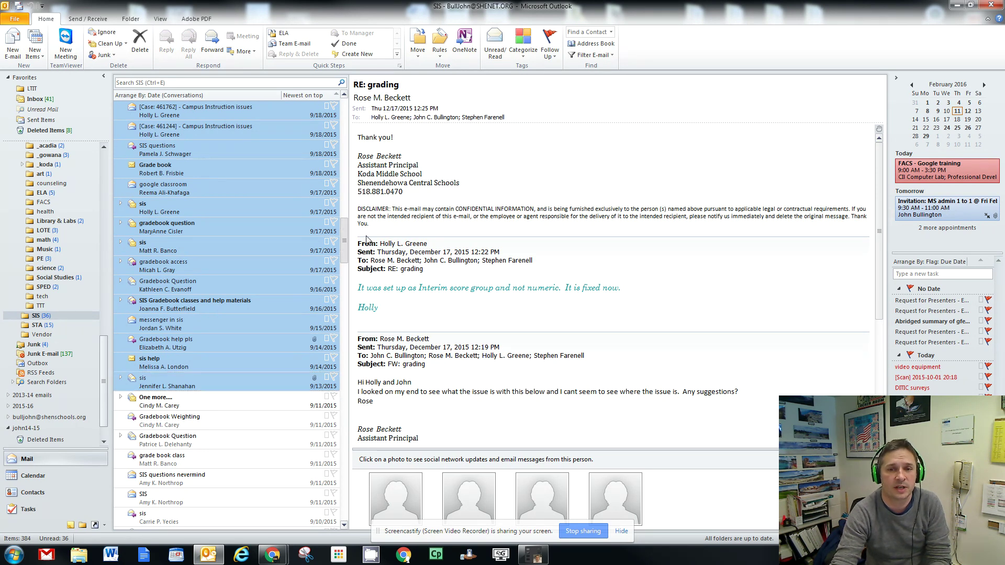
key(ctrl+a)
click(345, 95)
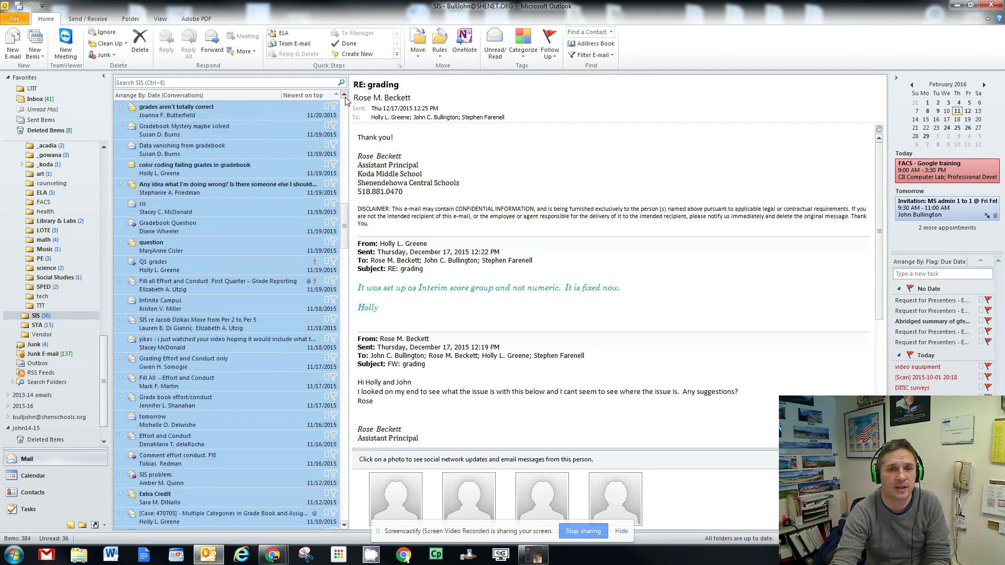
drag(344, 97, 345, 97)
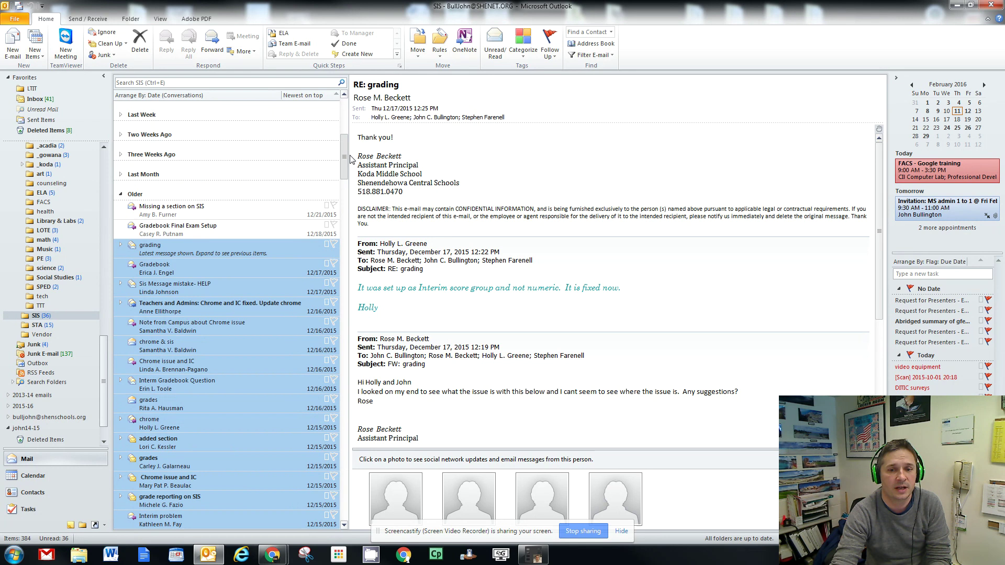
drag(345, 157, 349, 441)
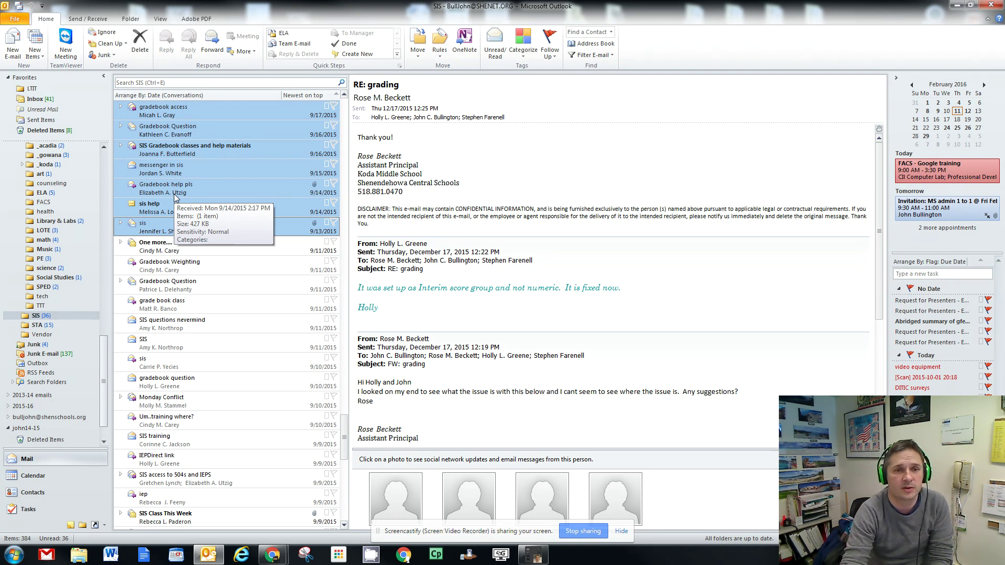
- Show the Deleted Items folder with its eight Today messages expanded, leaving it unemptied
click(44, 134)
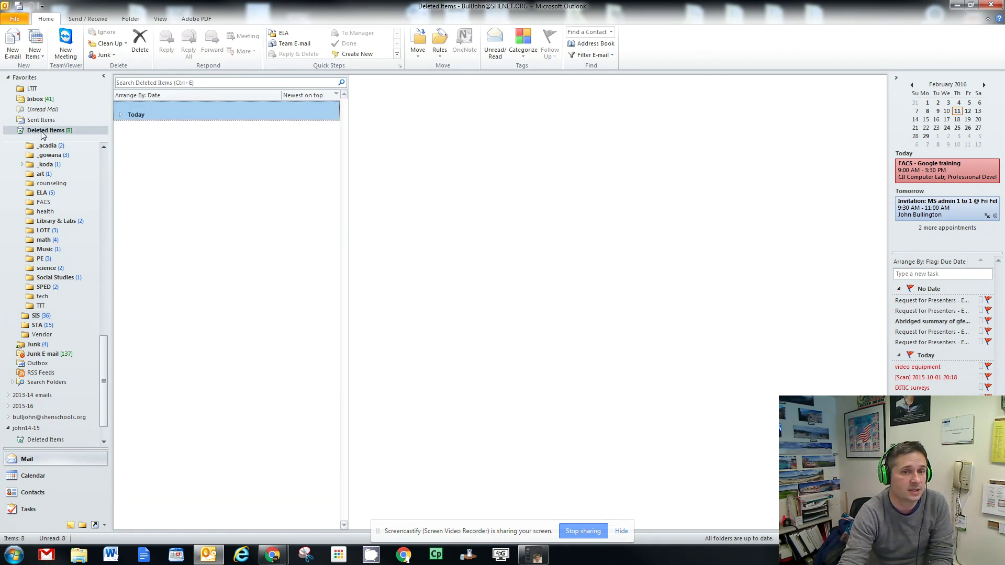
click(120, 115)
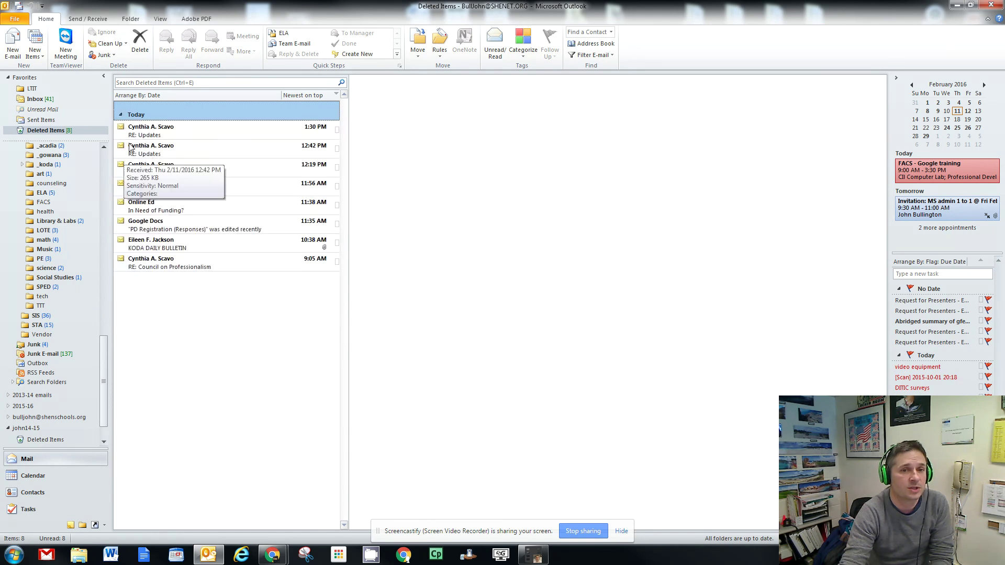
right_click(40, 132)
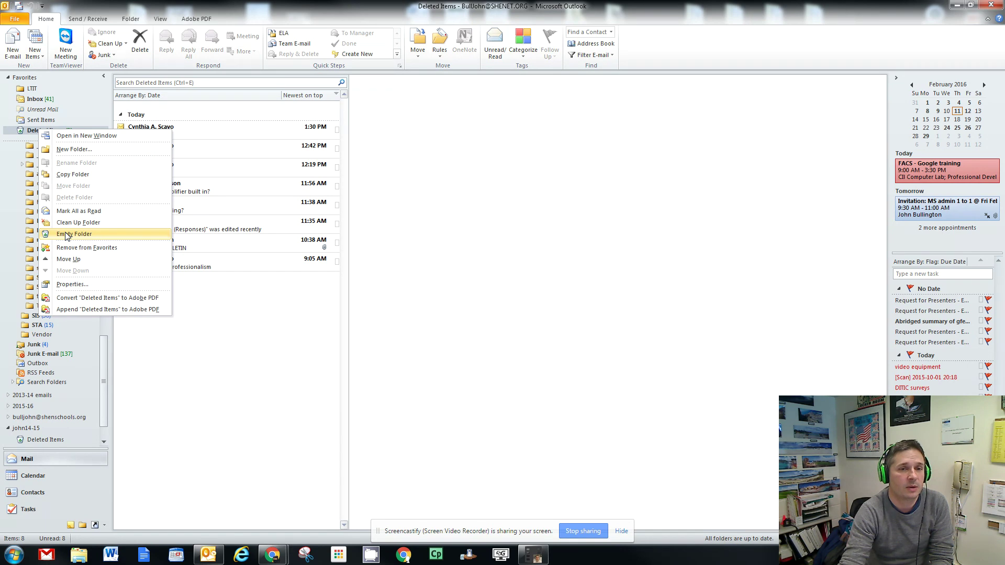
click(260, 359)
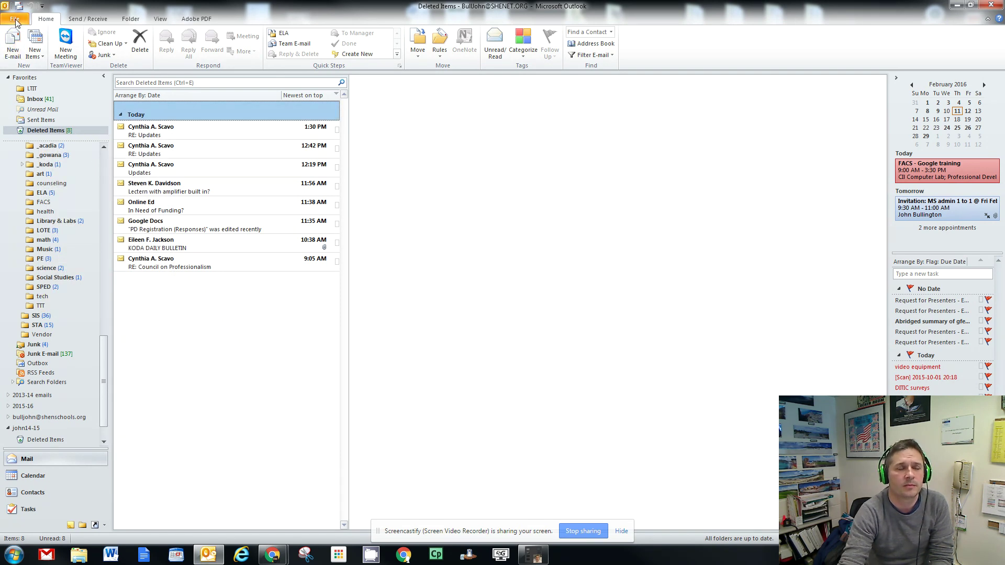
- Reveal the Cleanup Tools on the Account Information page, showing 9.96 GB free of 10.5 GB
click(15, 20)
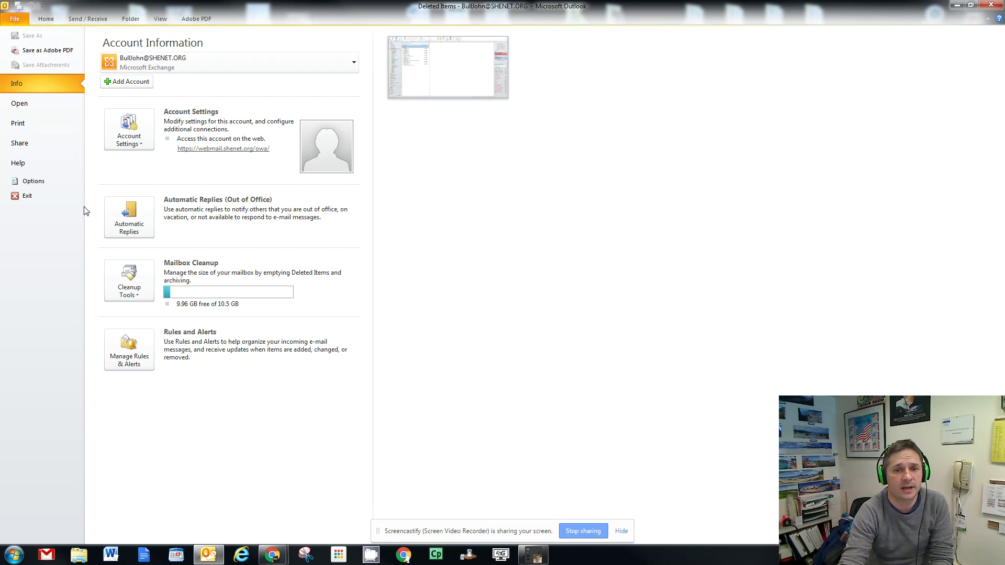
click(137, 291)
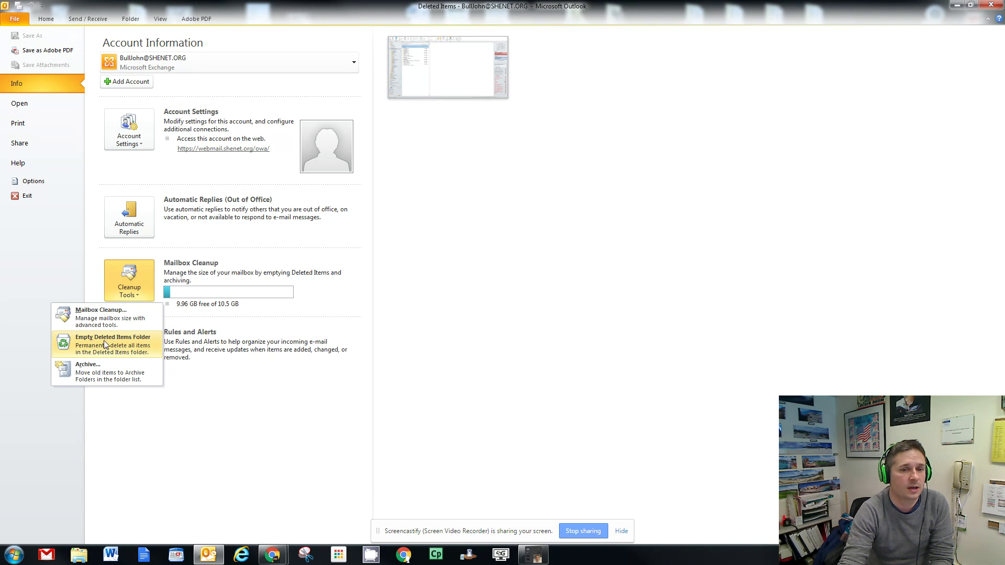
- Review each folder's size in Mailbox Cleanup's View Mailbox Size list, totalling 633456 KB
click(99, 314)
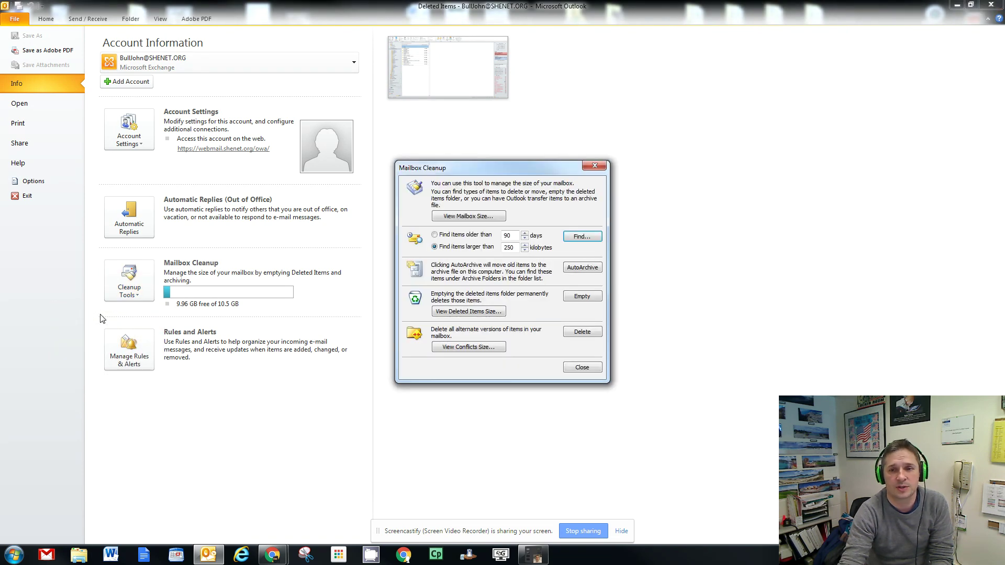
click(459, 216)
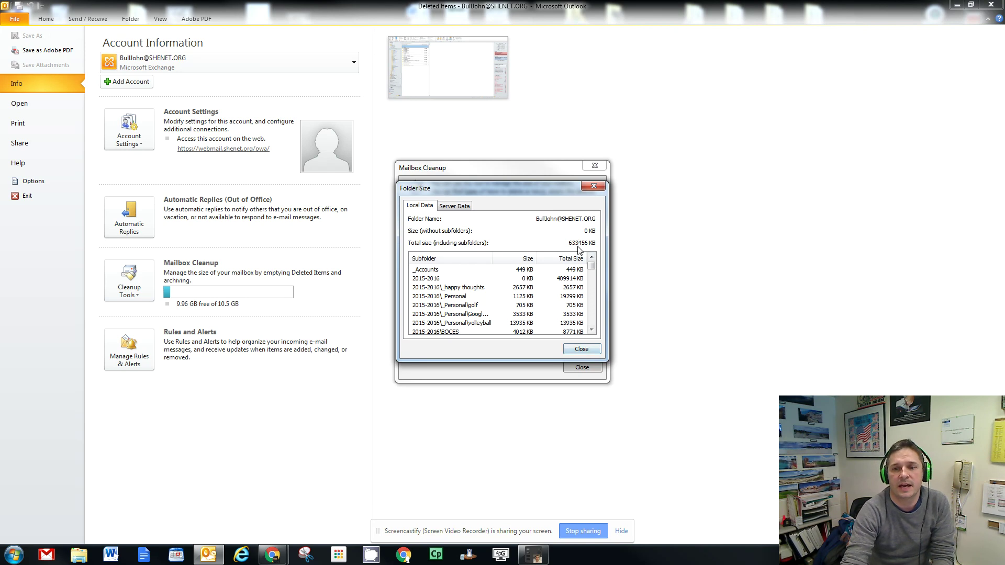
click(580, 350)
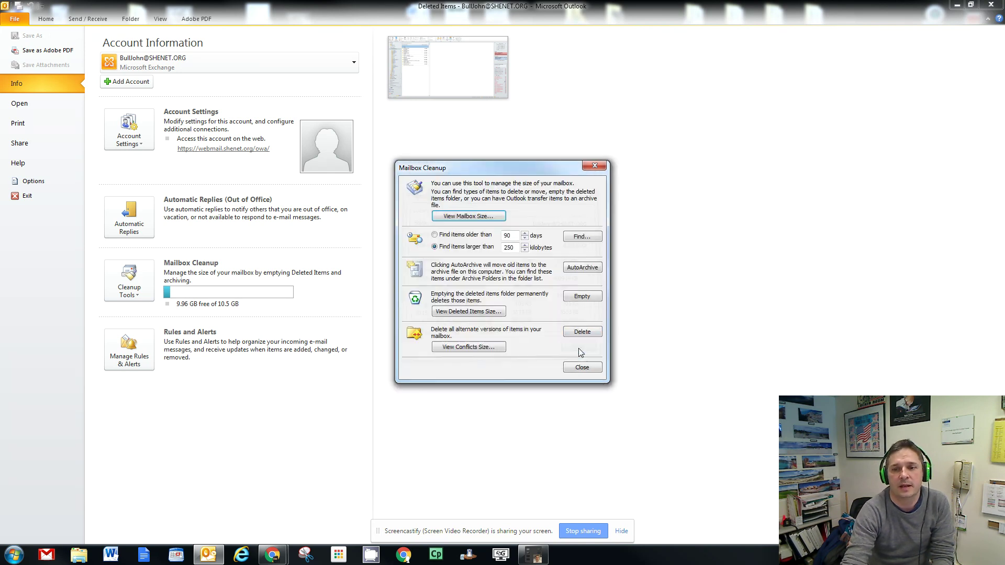
click(467, 217)
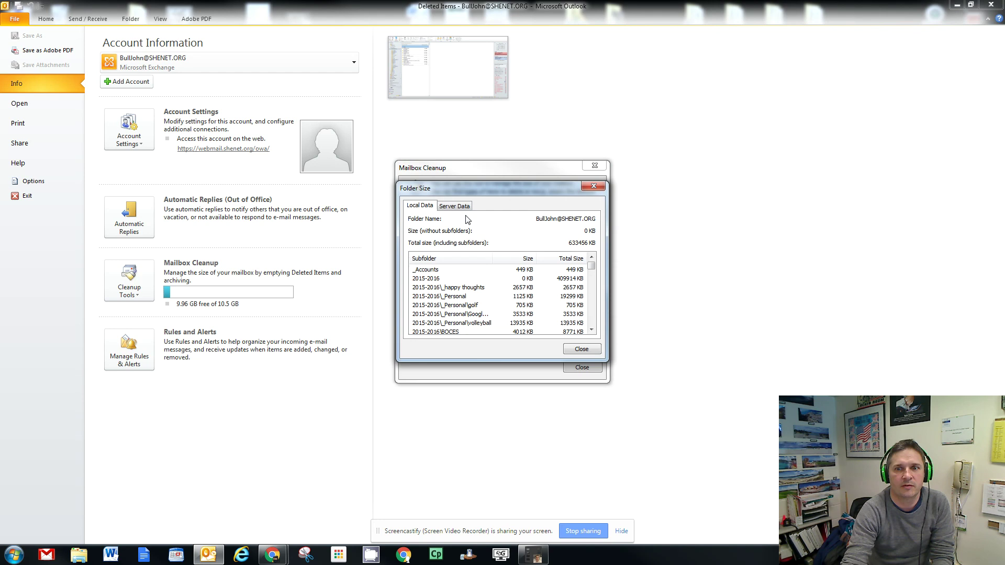
scroll(499, 291, down, 10)
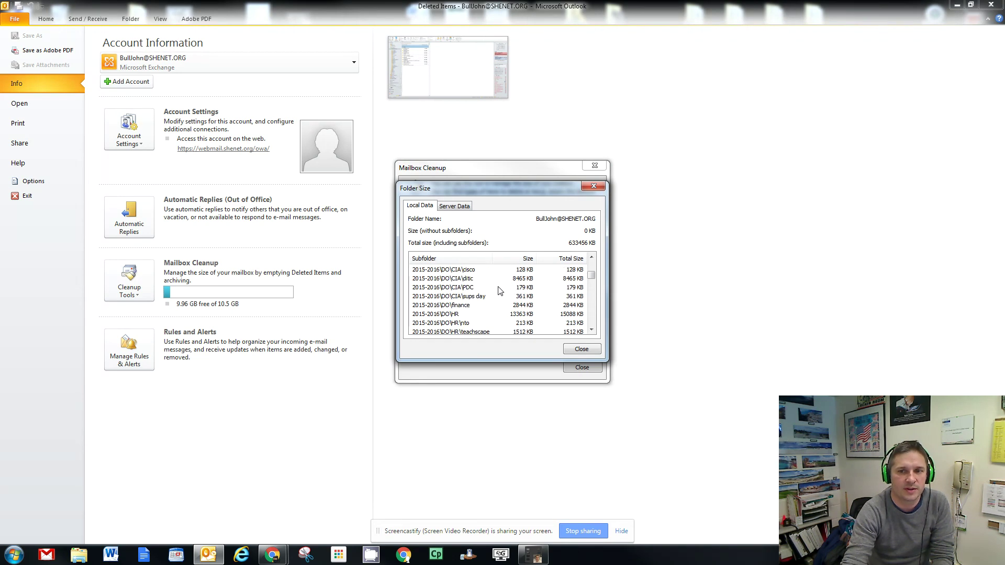
click(585, 348)
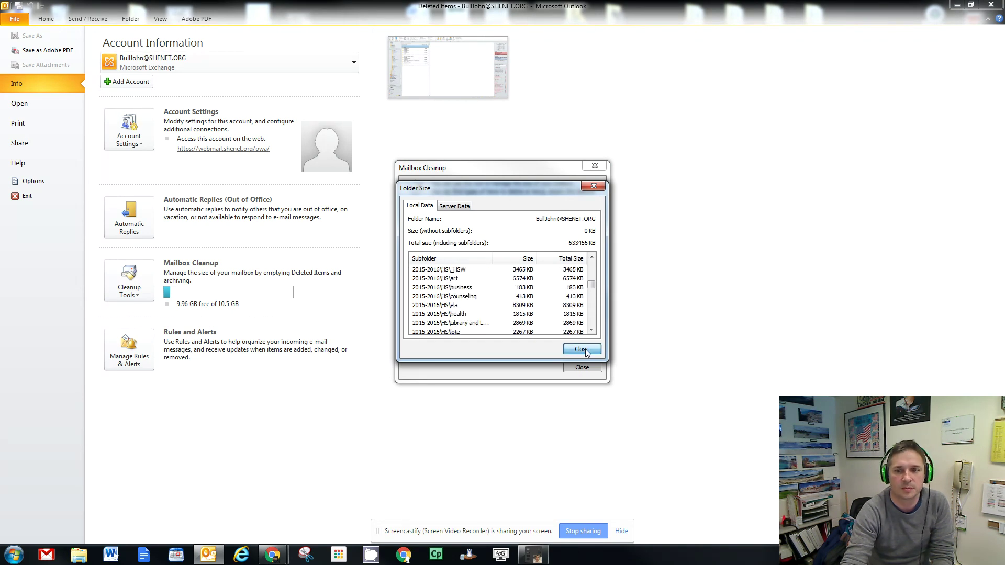
- Close Mailbox Cleanup and return to the Inbox
click(585, 368)
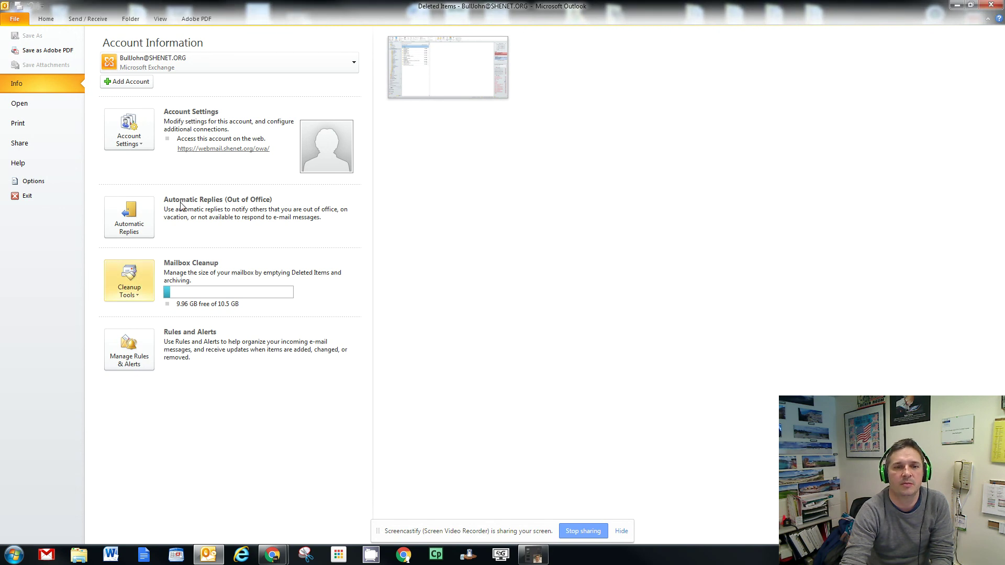
click(50, 20)
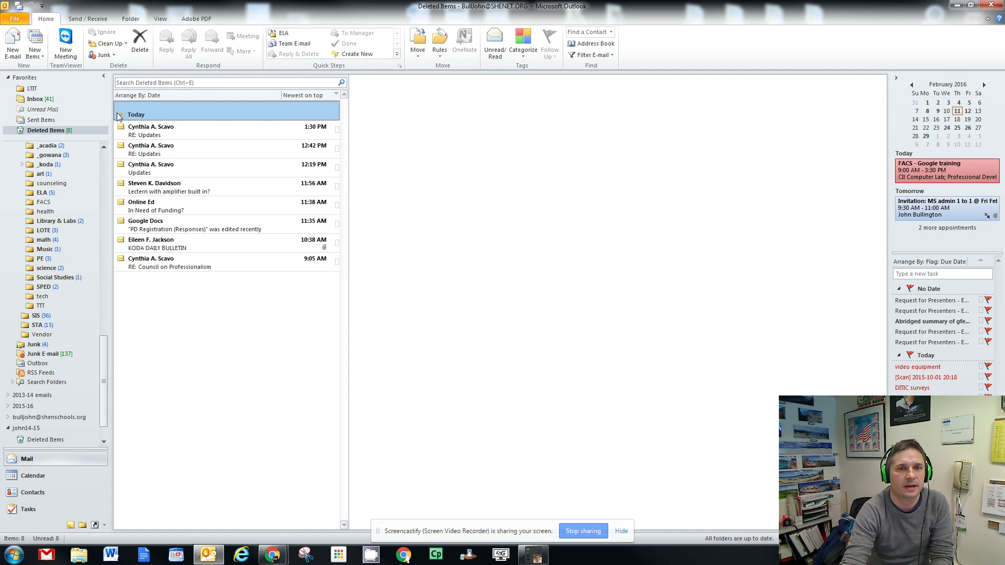
click(35, 100)
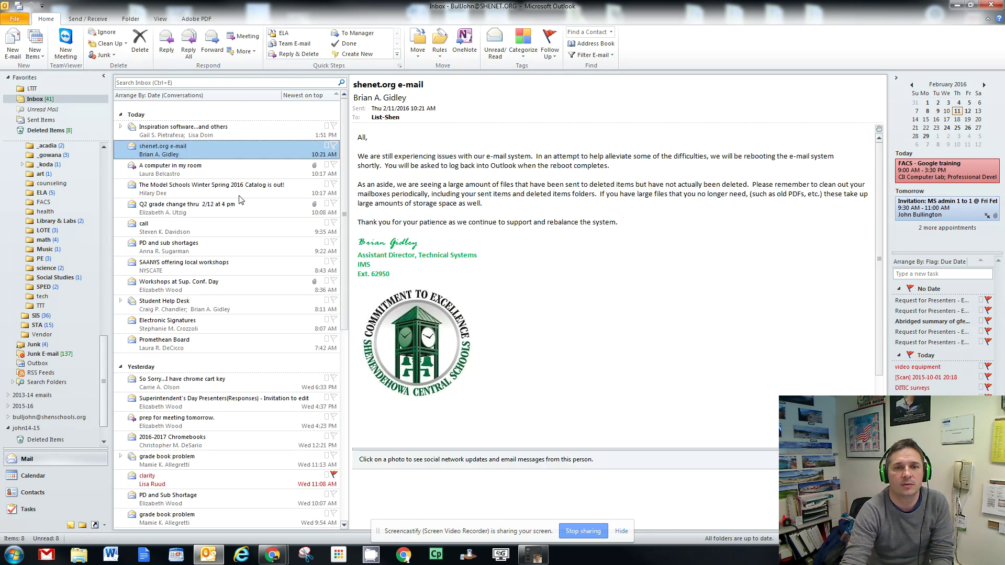
- Select the six messages from Electronic Signatures to 2016-2017 Chromebooks, then right-click Deleted Items
click(169, 327)
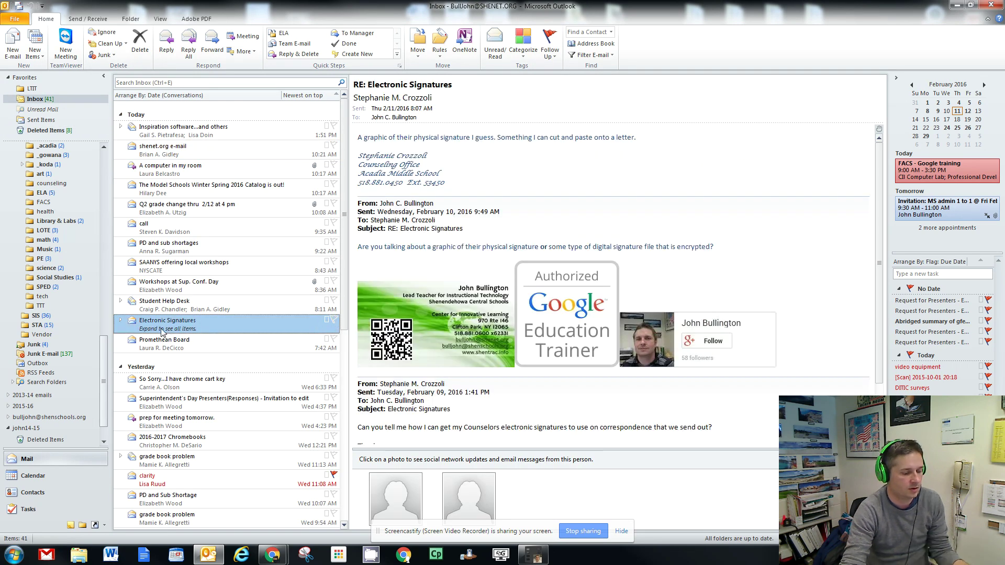
shift+click(164, 445)
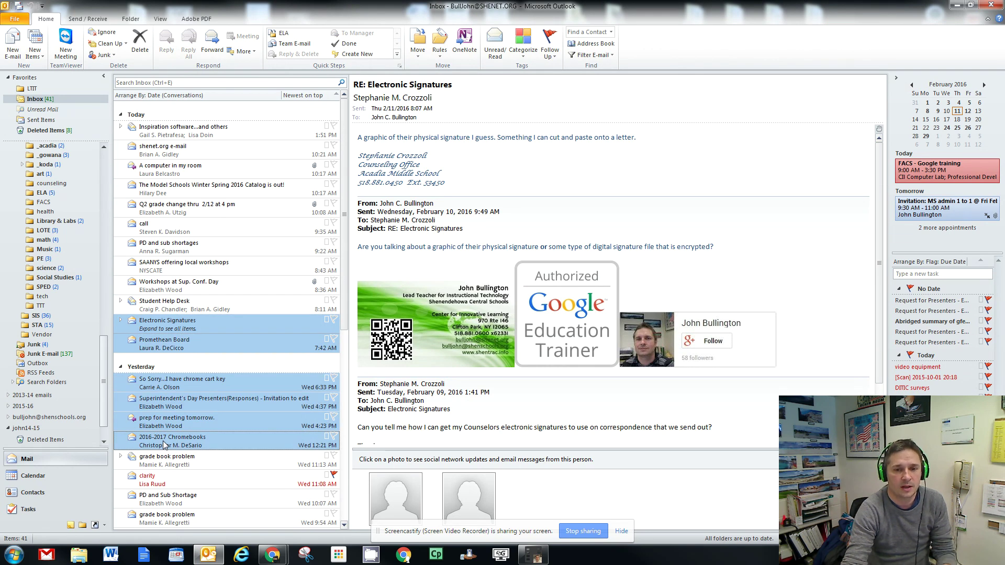
right_click(38, 134)
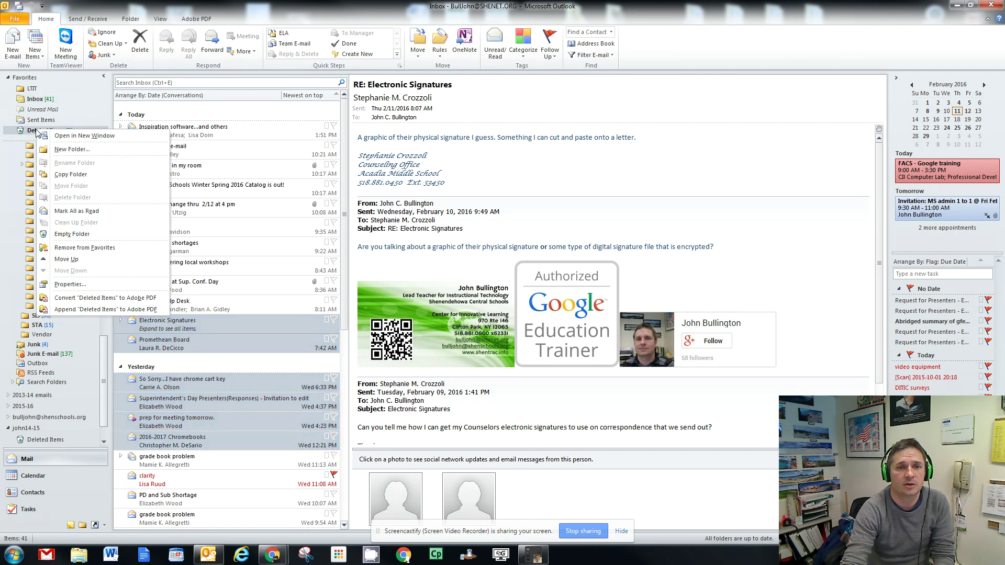